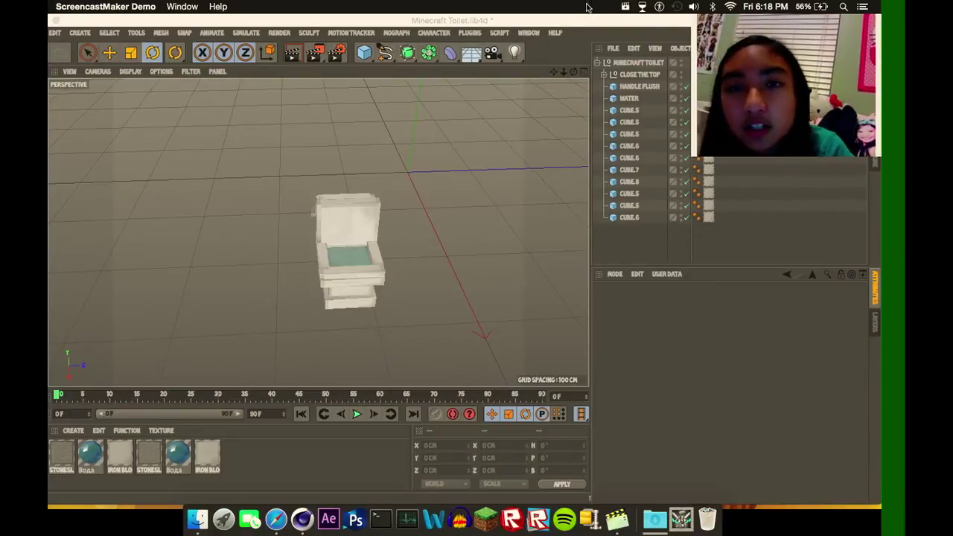
Inspect the toilet model from several angles and collapse the Minecraft Toilet group's hierarchy.
left_click(571, 31)
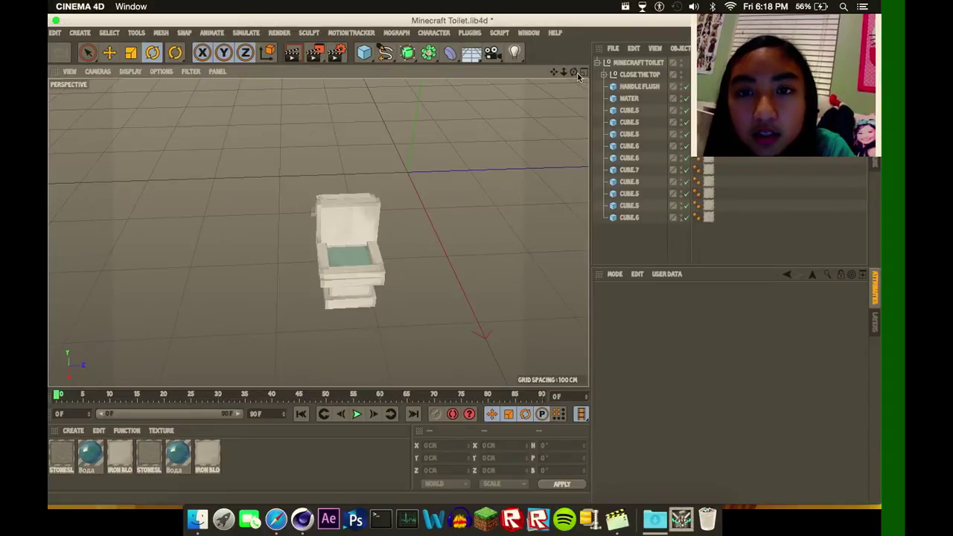
left_click_drag(573, 72, 522, 119)
mouse_move(317, 233)
left_mouse_down("alt")
mouse_move(309, 238)
mouse_move(321, 224)
mouse_move(317, 232)
left_mouse_up("alt")
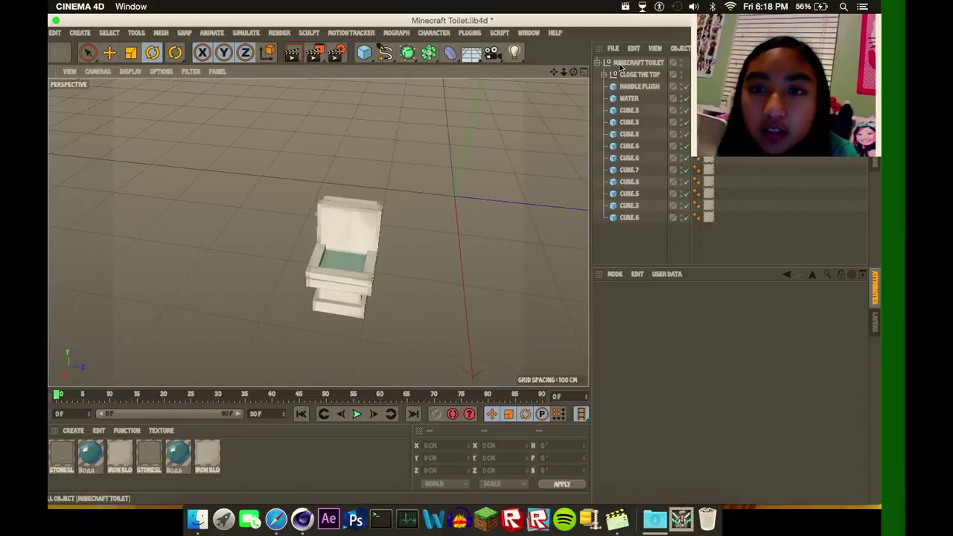
left_click(621, 64)
left_click_drag(574, 73, 639, 78)
left_click(599, 63)
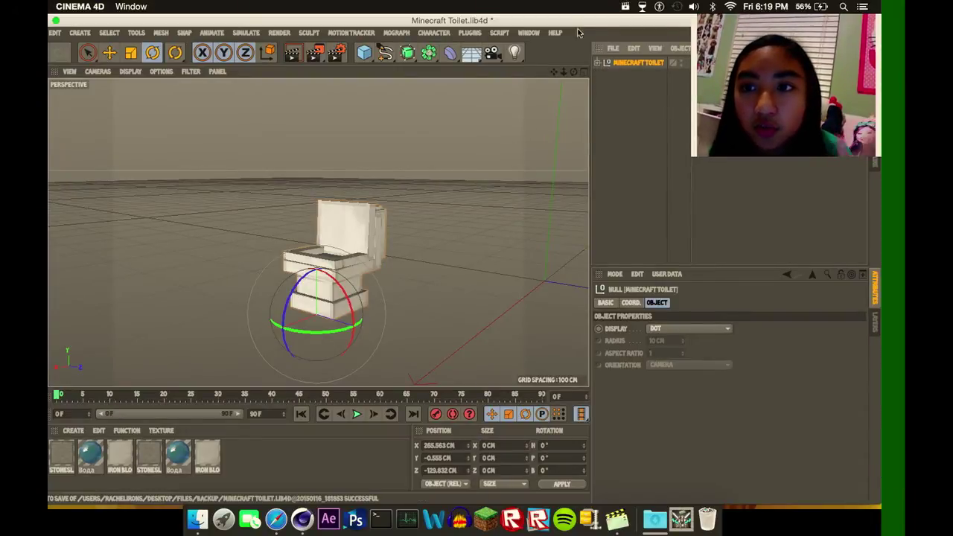
Show Minecraft Toilet.lib4d in the Finder's Files folder and return to the Cinema 4D scene.
left_click_drag(330, 23, 322, 296)
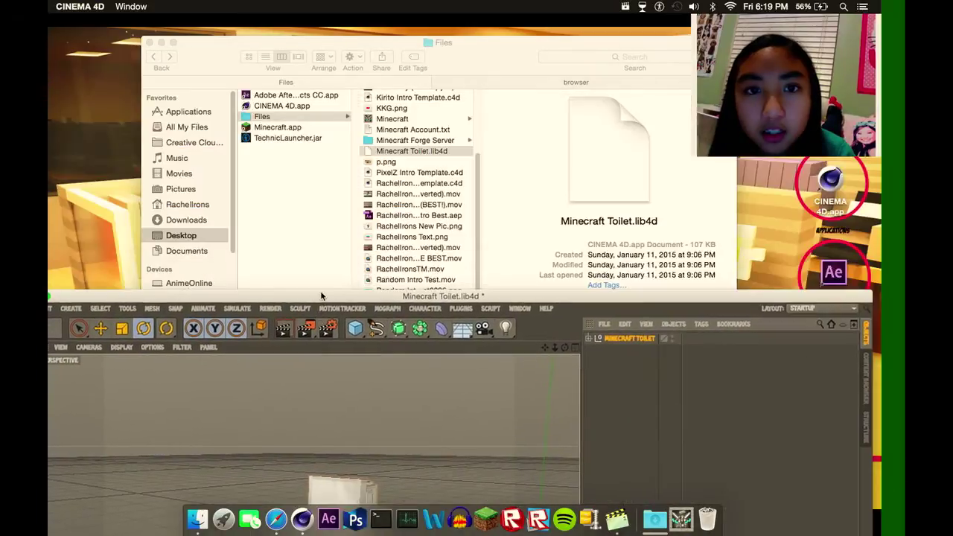
left_click_drag(496, 65, 540, 473)
left_click_drag(572, 302, 618, 508)
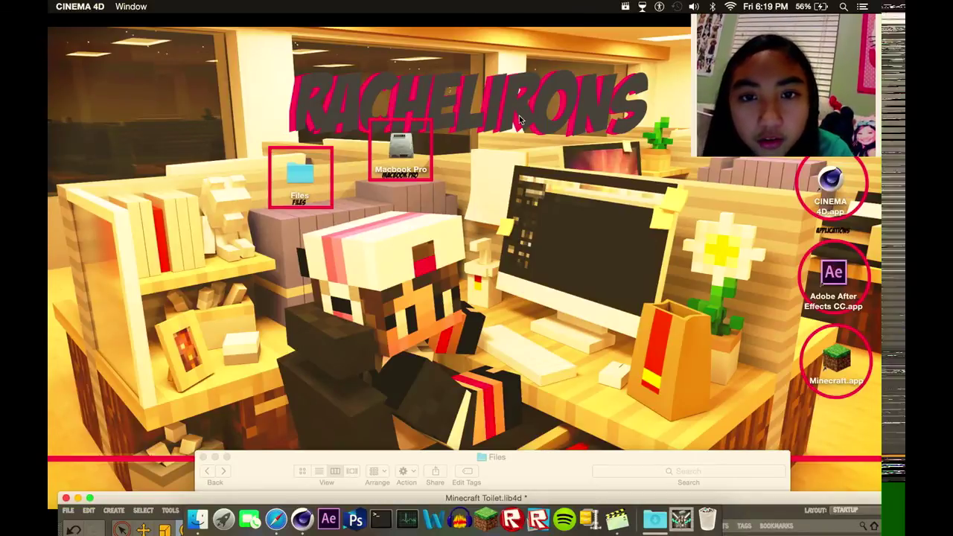
left_click_drag(629, 466, 601, 5)
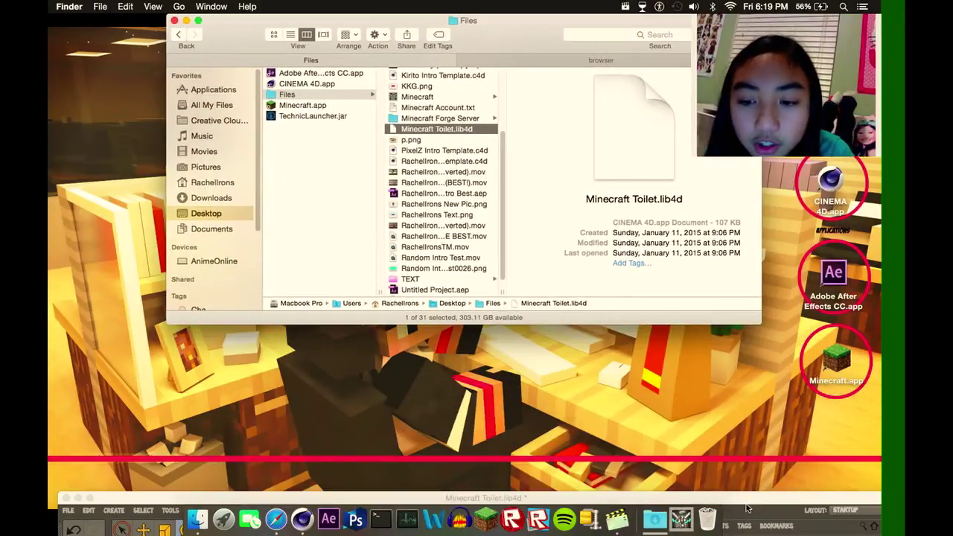
left_click_drag(747, 503, 660, 113)
left_click_drag(633, 182, 652, 30)
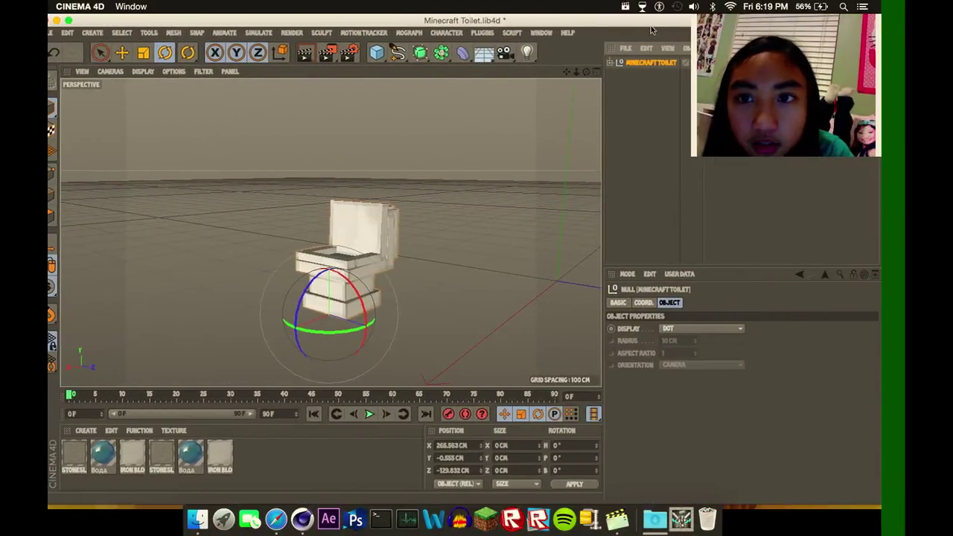
Expand the Minecraft Toilet group and rotate the Close the Top null to a bank of about 90° to shut the lid.
left_click(611, 63)
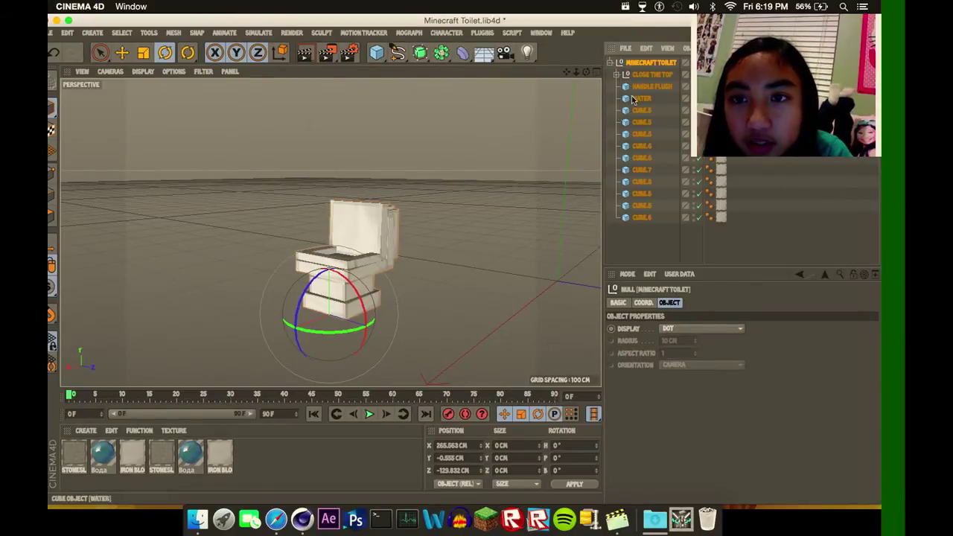
left_click(652, 75)
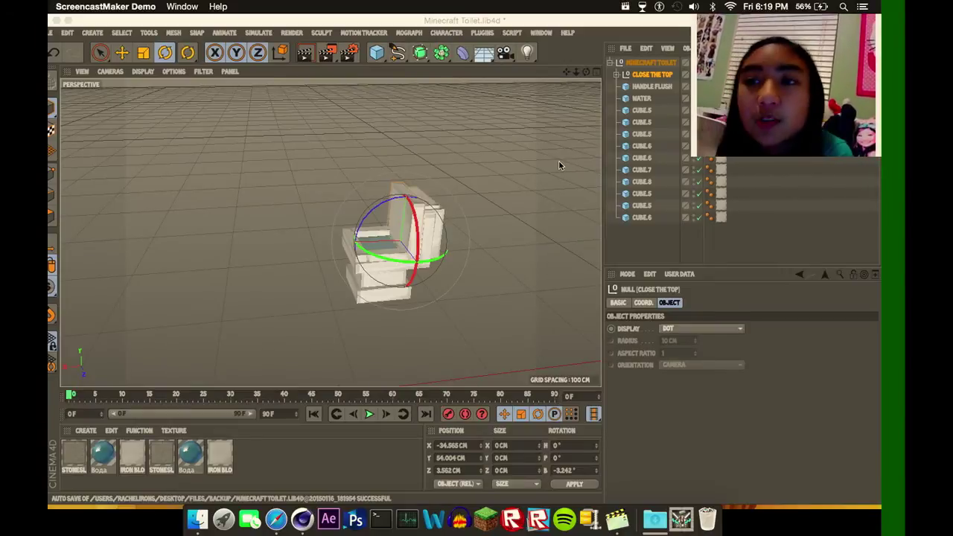
left_click(635, 74)
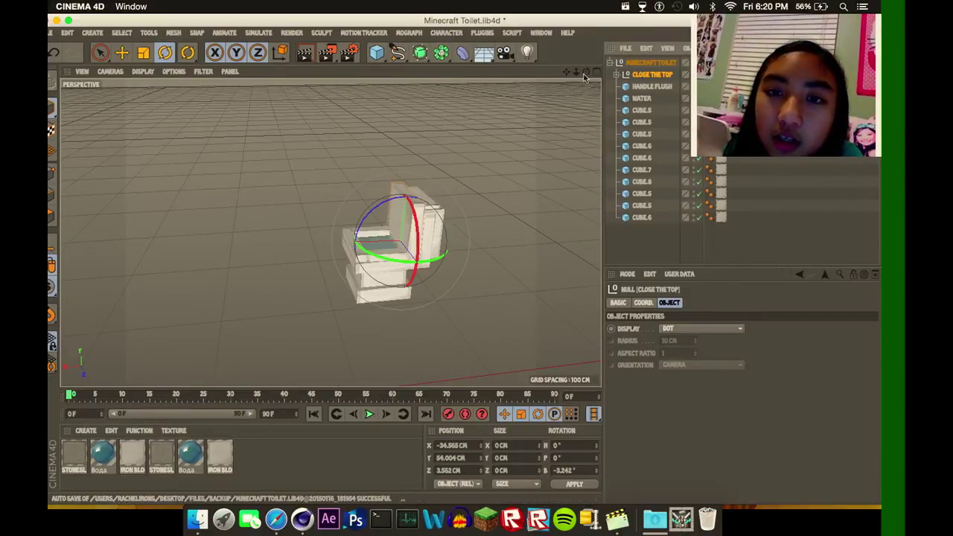
left_click_drag(577, 72, 634, 72)
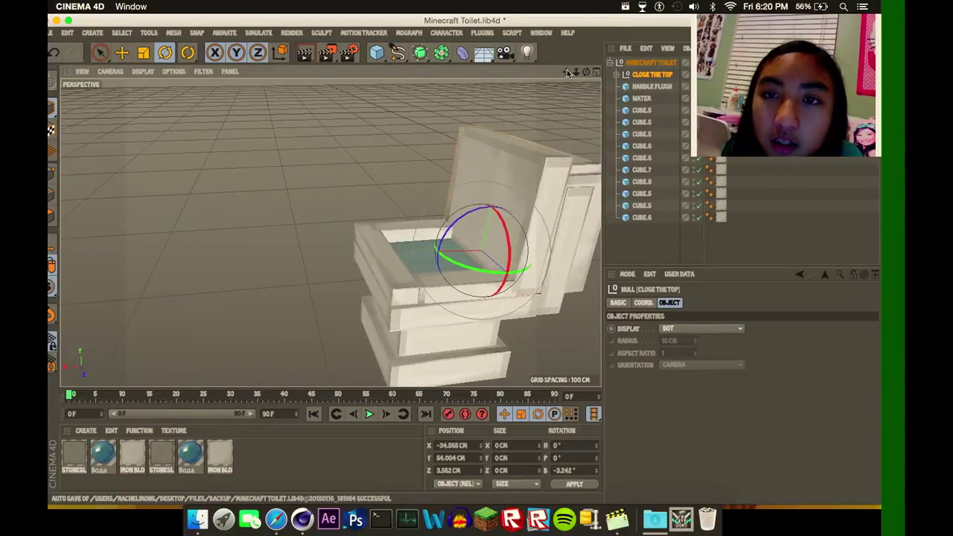
left_click_drag(566, 72, 529, 71)
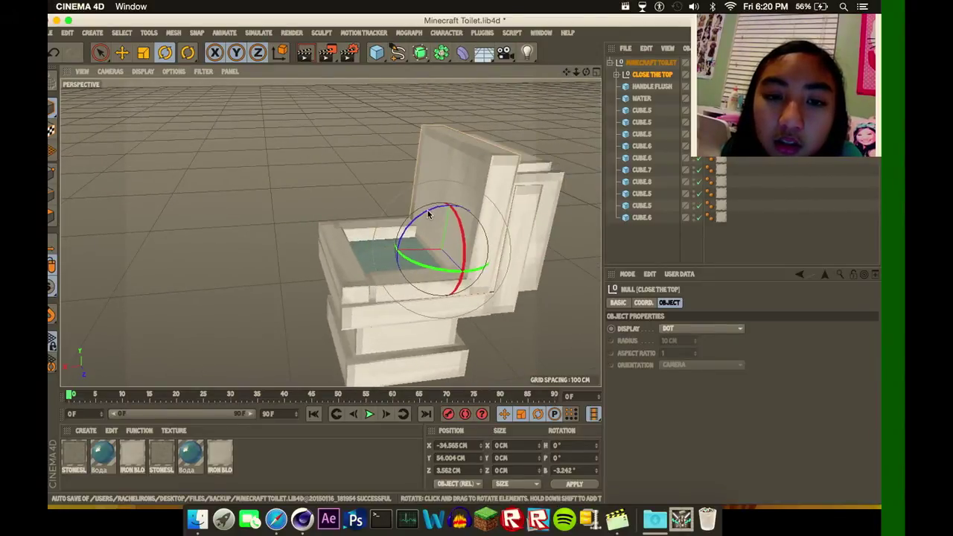
left_click_drag(429, 209, 314, 325)
left_click(548, 99)
Rotate the Handle Flush cube to a bank of about 7° and record a keyframe at frame 0.
left_click_drag(586, 72, 682, 90)
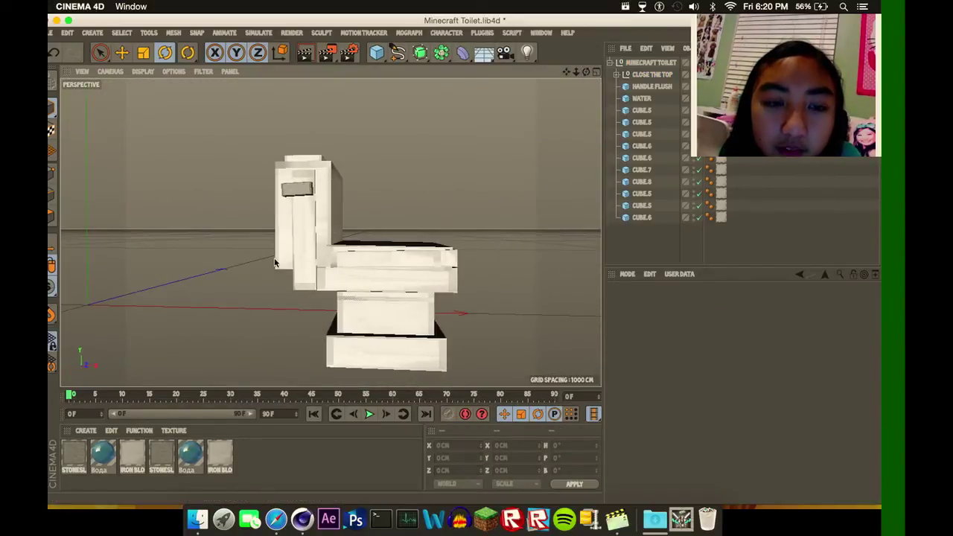
left_click(302, 196)
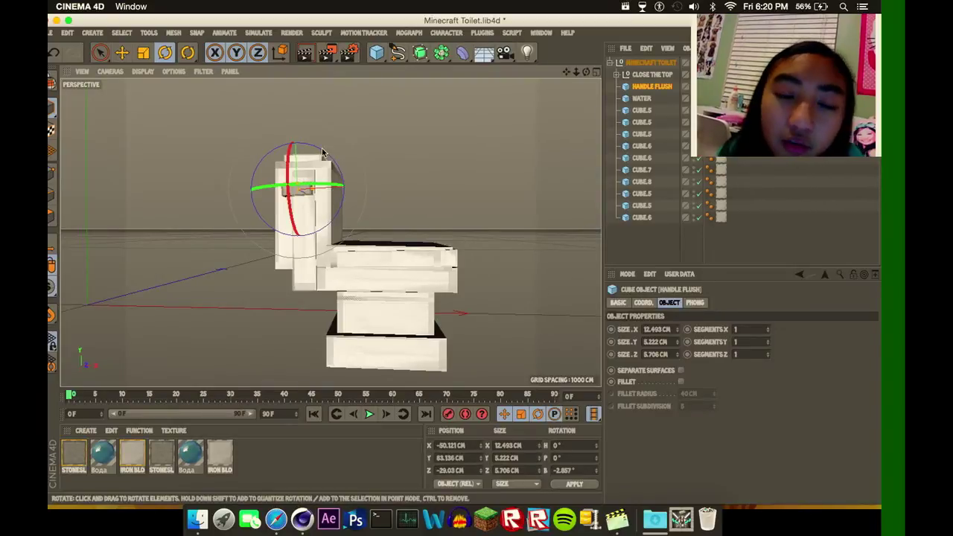
left_click_drag(320, 153, 351, 124)
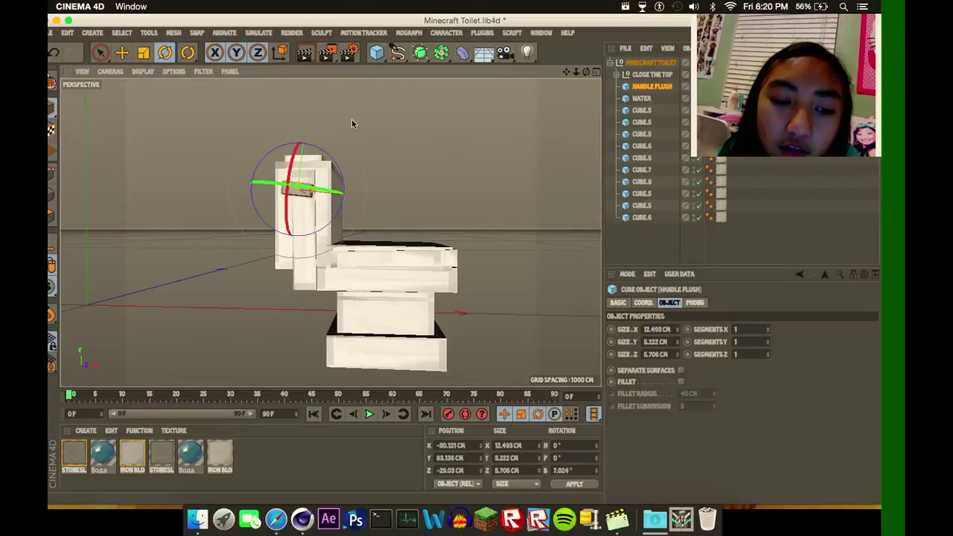
left_click(451, 414)
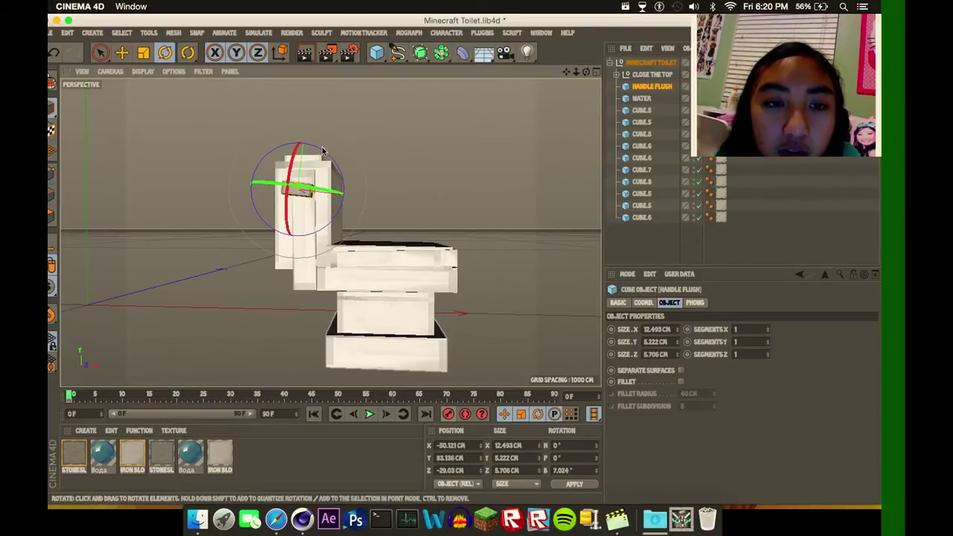
Keyframe the flush handle at a bank of about -57° on frame 5 and copy its frame 0 keyframe to frame 10.
left_click(93, 394)
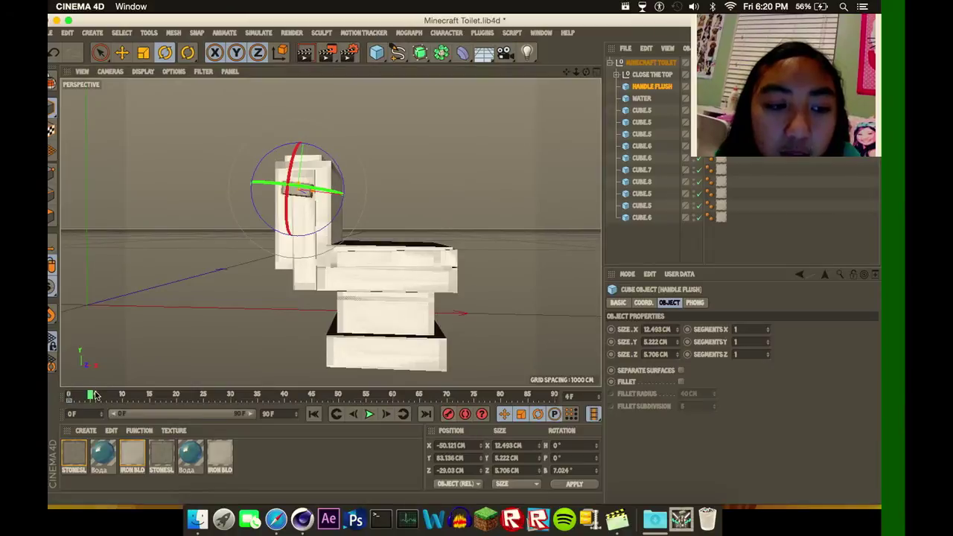
left_click_drag(322, 152, 262, 138)
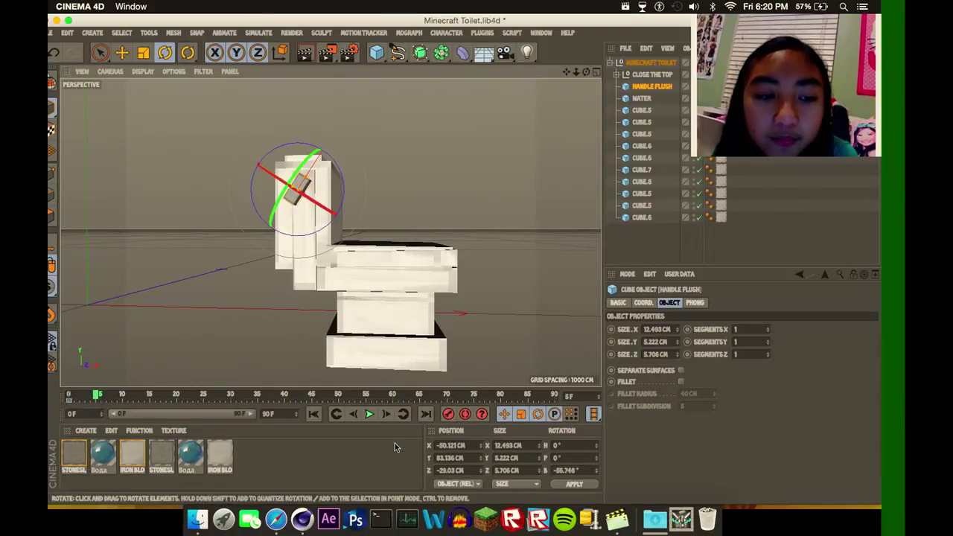
left_click(124, 395)
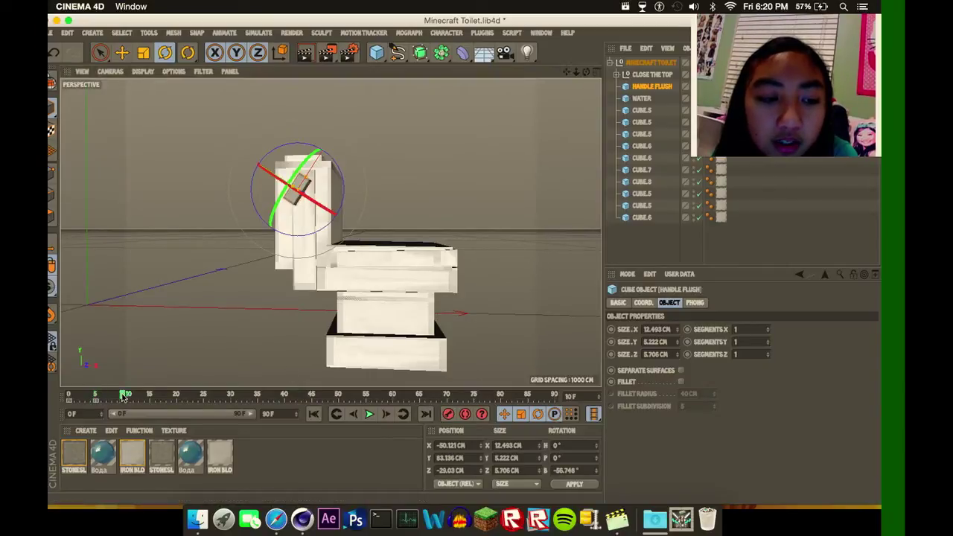
left_click(68, 402)
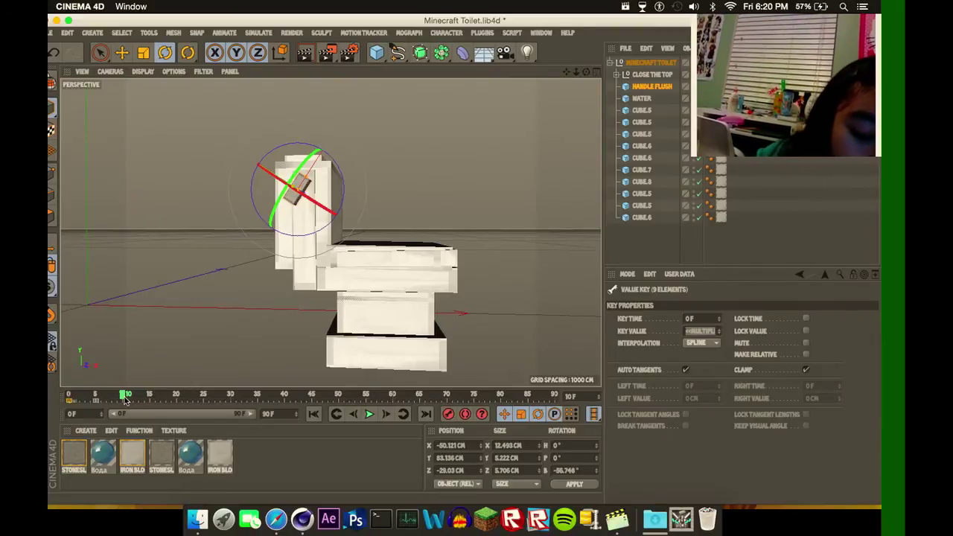
Play back and scrub through the flush handle animation from frame 0.
left_click(336, 416)
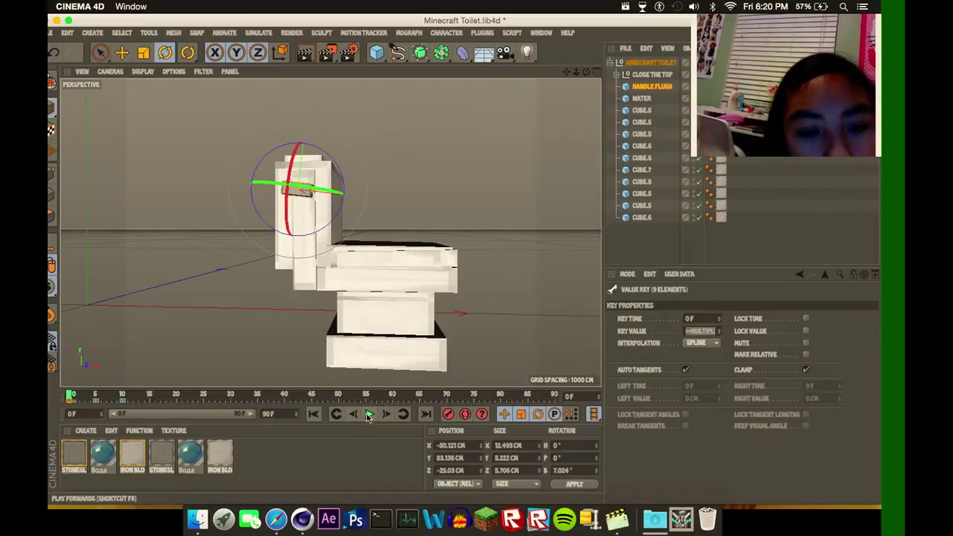
left_click(368, 416)
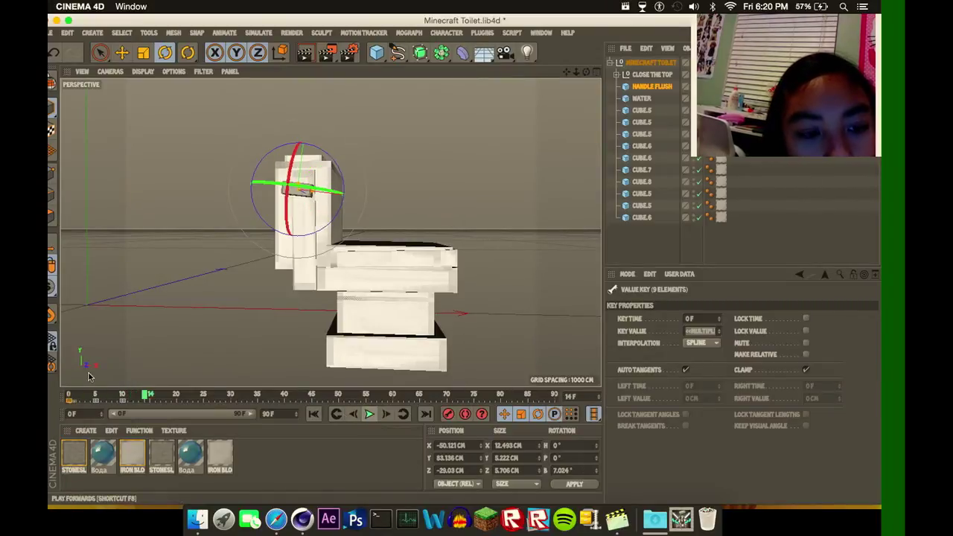
left_click_drag(142, 395, 64, 378)
left_click(68, 395)
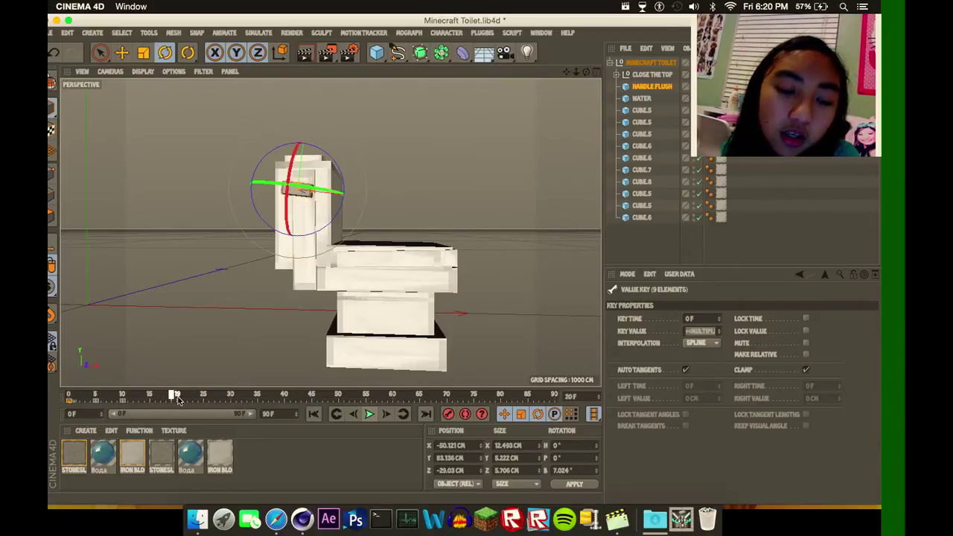
Rotate the Close the Top null open to a bank of about 0.3° and keyframe it at frame 0.
left_click_drag(586, 72, 494, 85)
left_click(644, 76)
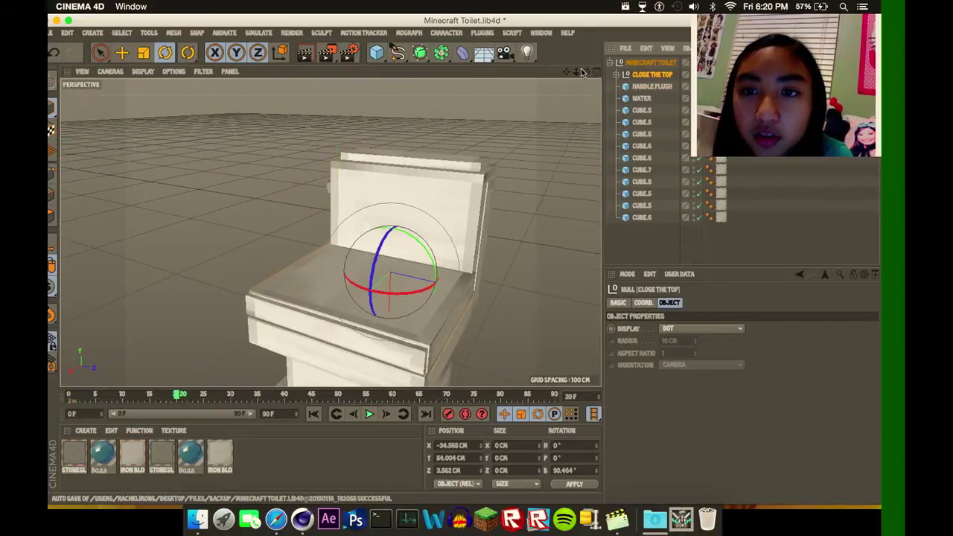
mouse_move(567, 71)
left_mouse_down()
mouse_move(559, 81)
mouse_move(563, 64)
mouse_move(531, 73)
mouse_move(585, 73)
mouse_move(566, 72)
mouse_move(576, 73)
left_mouse_up()
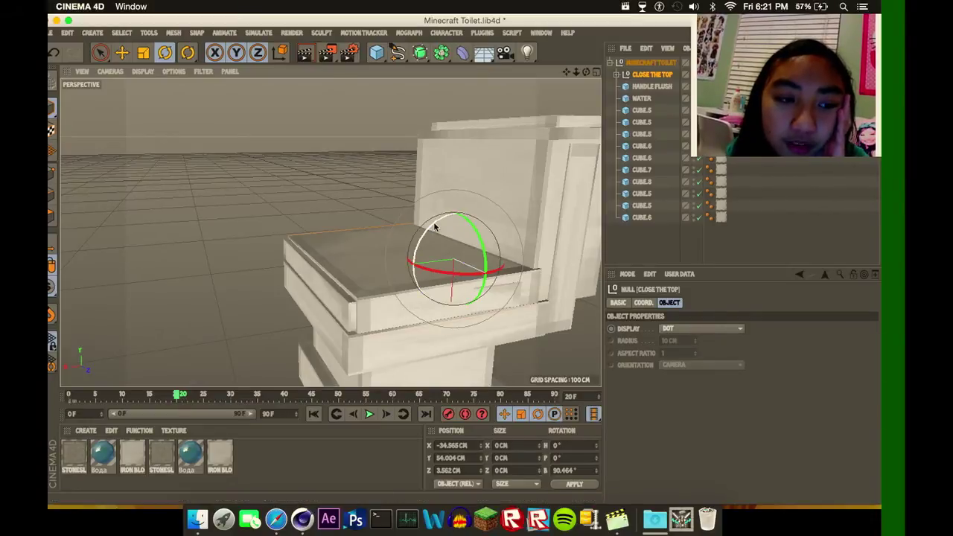
left_click(68, 393)
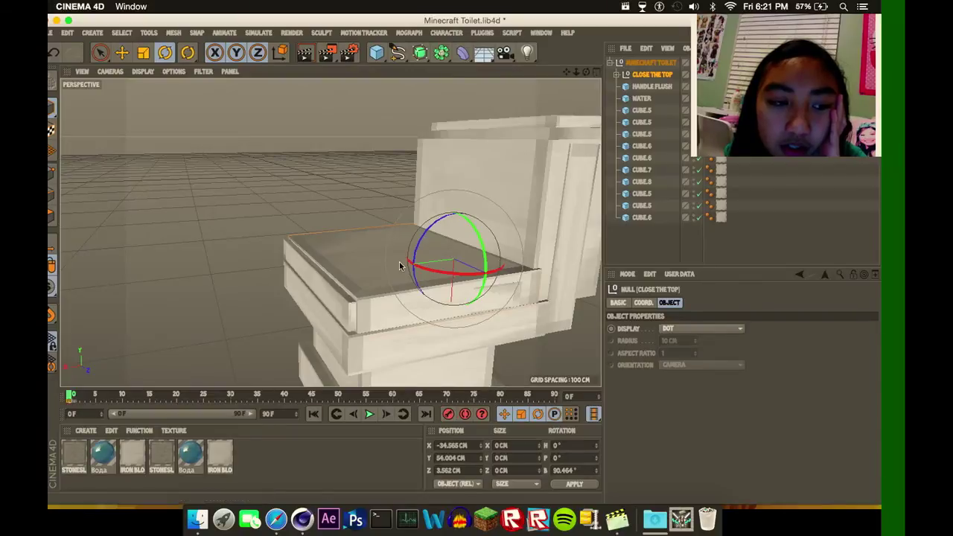
left_click_drag(428, 272, 532, 126)
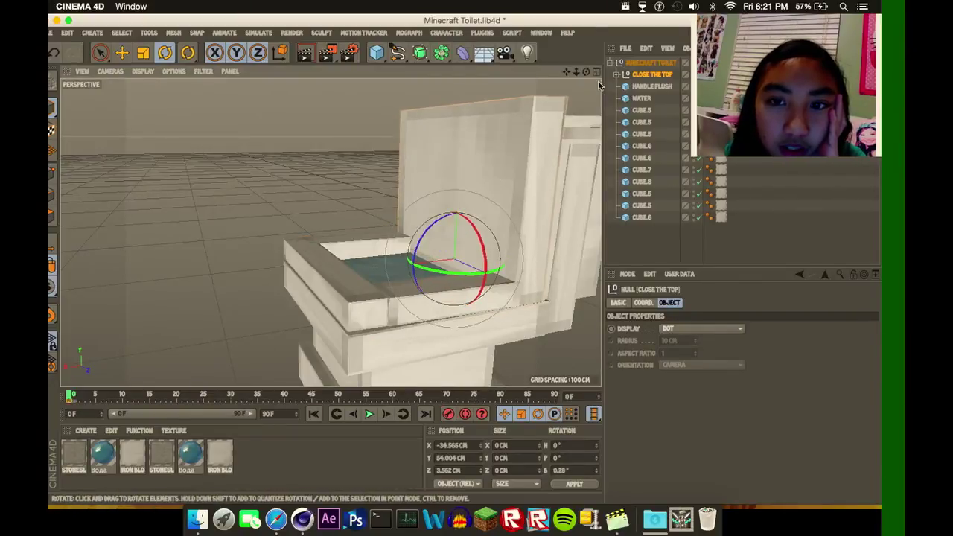
mouse_move(587, 73)
left_mouse_down()
mouse_move(594, 167)
mouse_move(376, 436)
left_mouse_up()
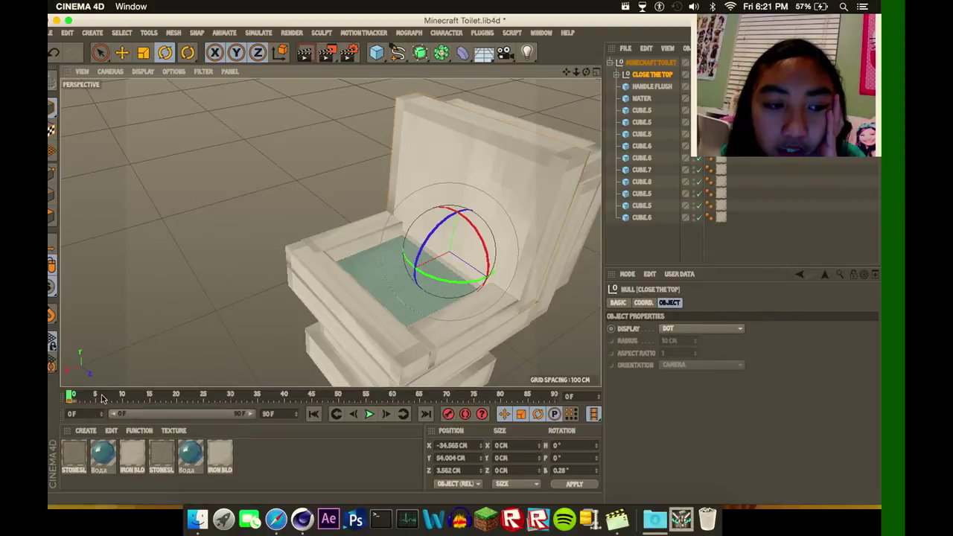
Rotate the lid closed to a bank of about 88.5° at frame 10 and record a keyframe.
left_click(126, 395)
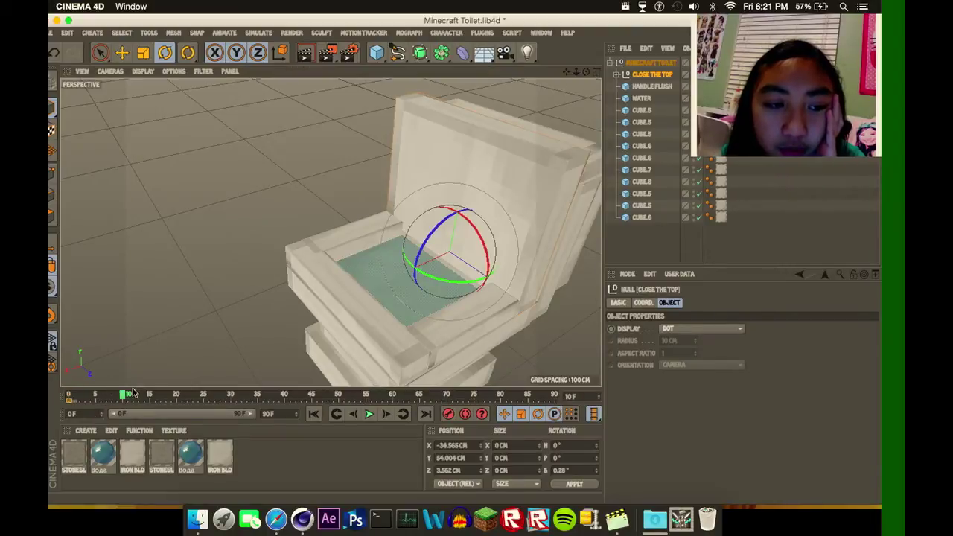
left_click_drag(425, 238, 292, 366)
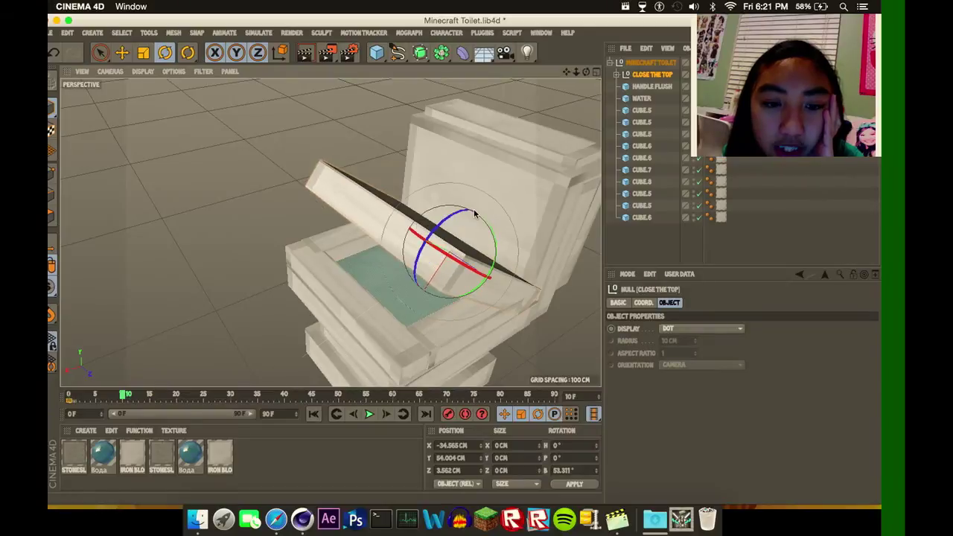
left_click_drag(463, 216, 435, 222)
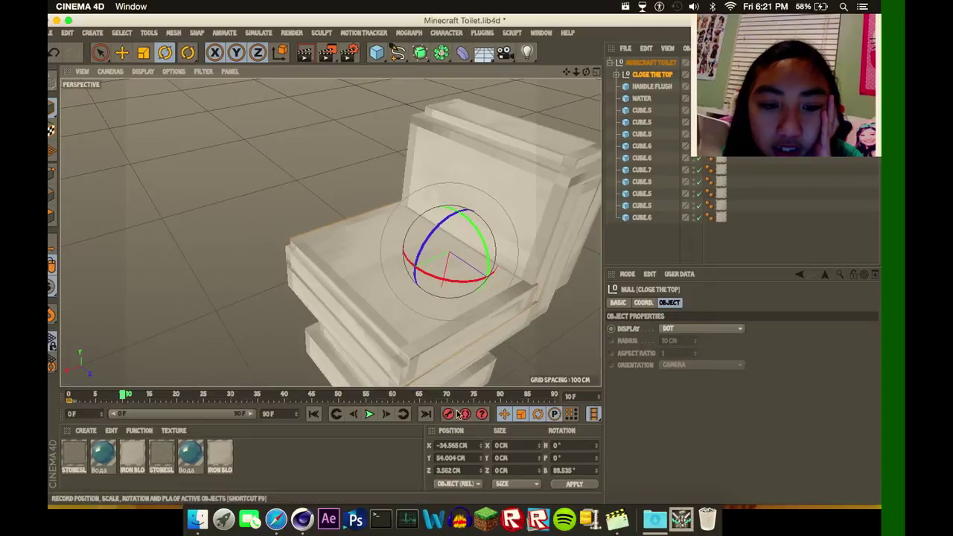
left_click(451, 414)
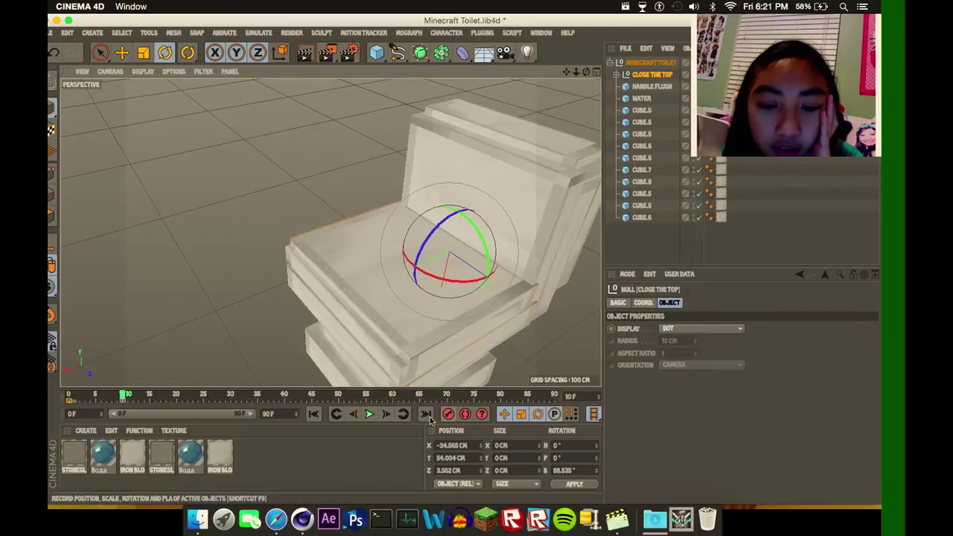
Play back the lid-closing animation from the first frame.
left_click(315, 414)
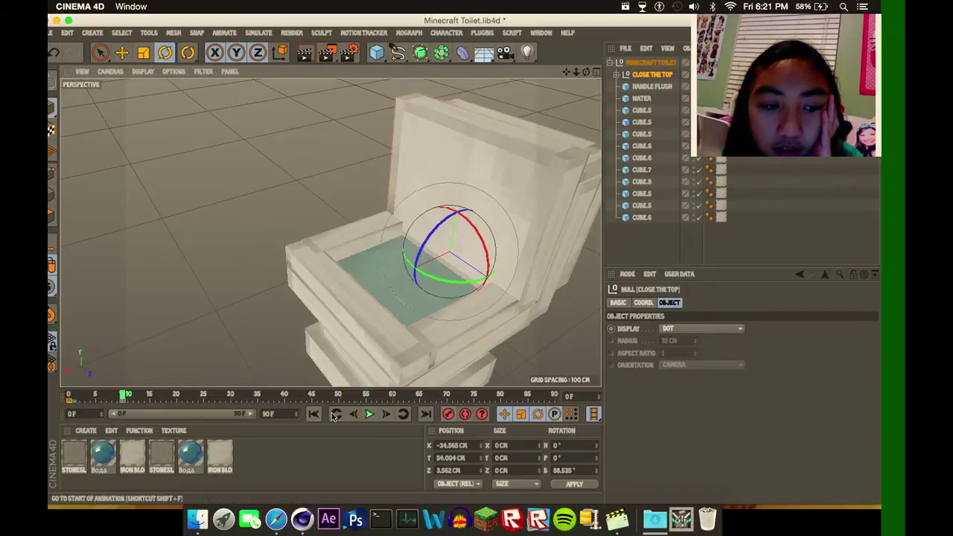
left_click(370, 414)
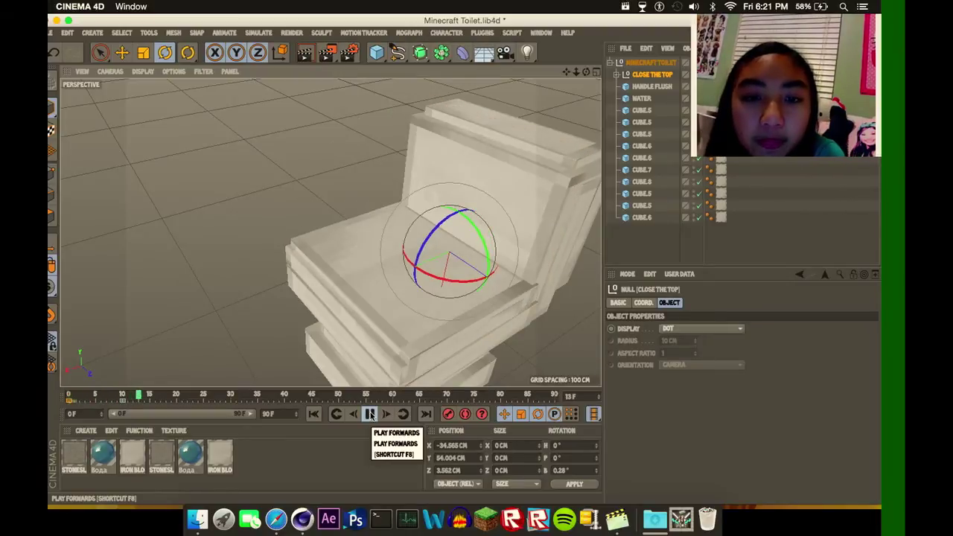
left_click(370, 415)
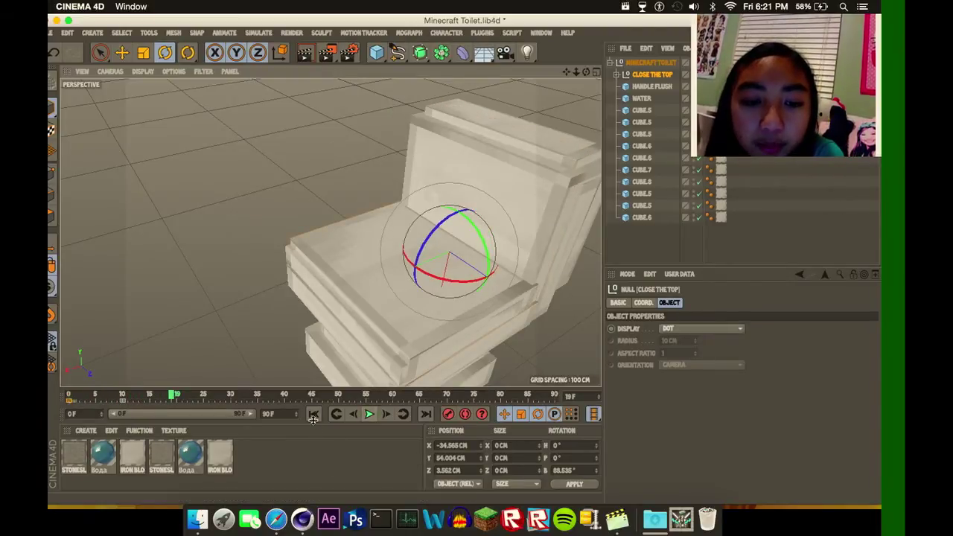
left_click(314, 415)
left_click_drag(587, 72, 819, 60)
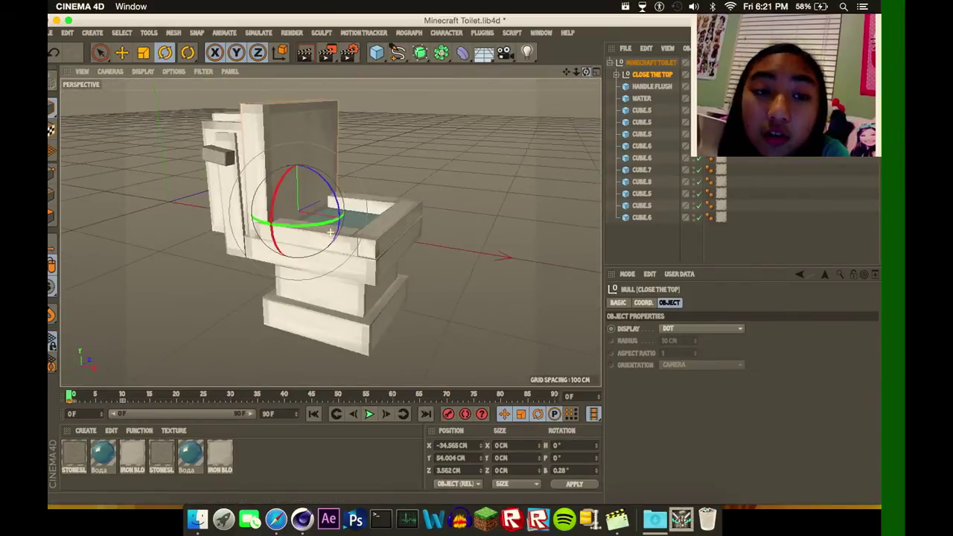
left_click(587, 73)
left_click_drag(587, 73, 528, 72)
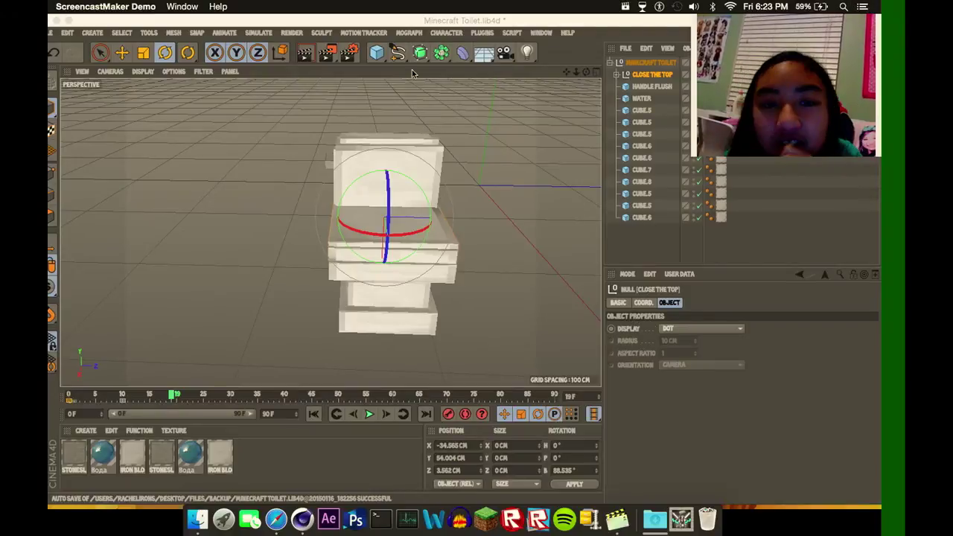
left_click(598, 54)
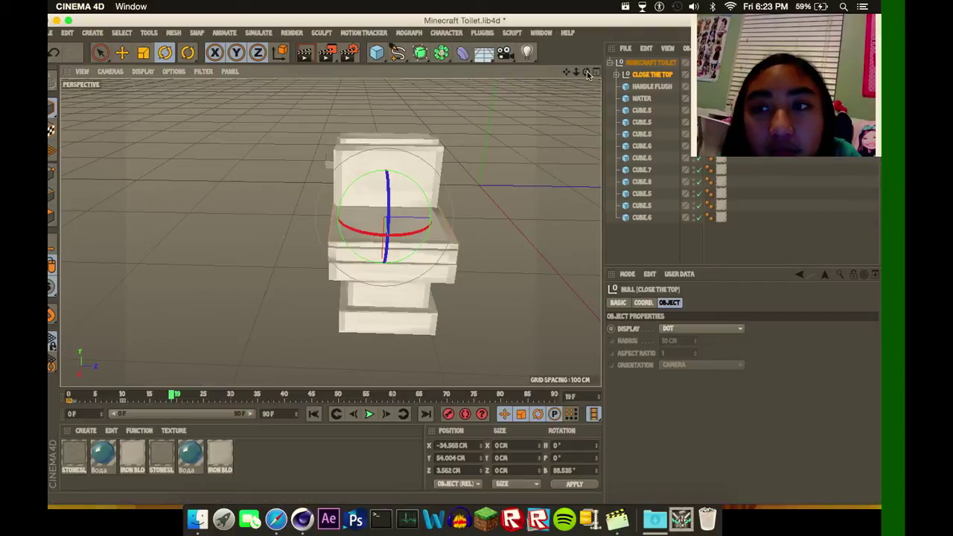
left_click_drag(587, 73, 587, 72)
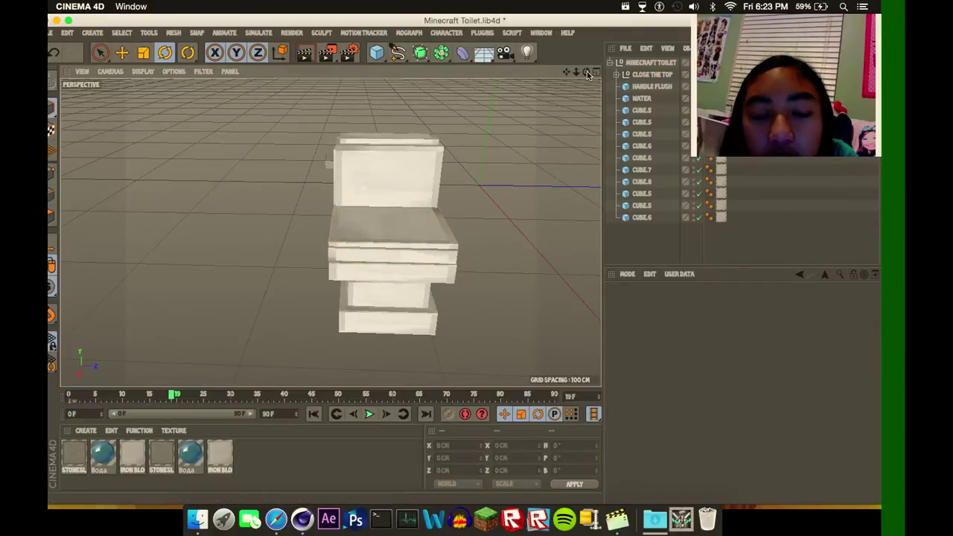